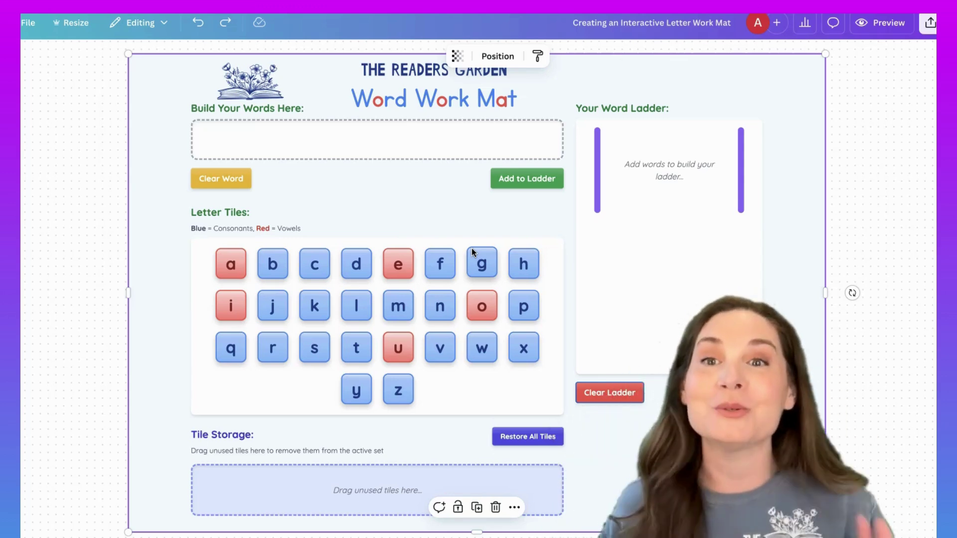
- Build 'cat' from the c, a, t tiles, add it to the ladder, then remove c
click(441, 279)
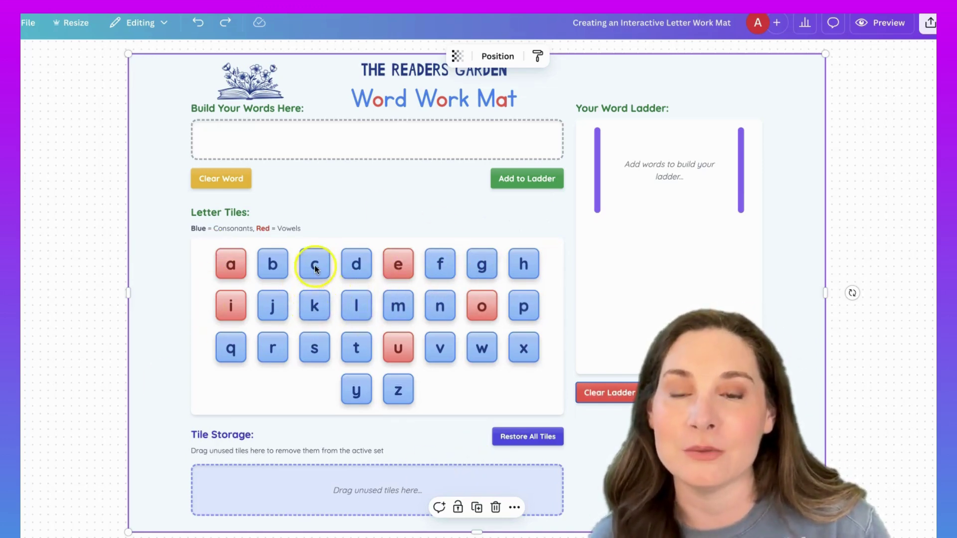
drag(314, 269, 226, 146)
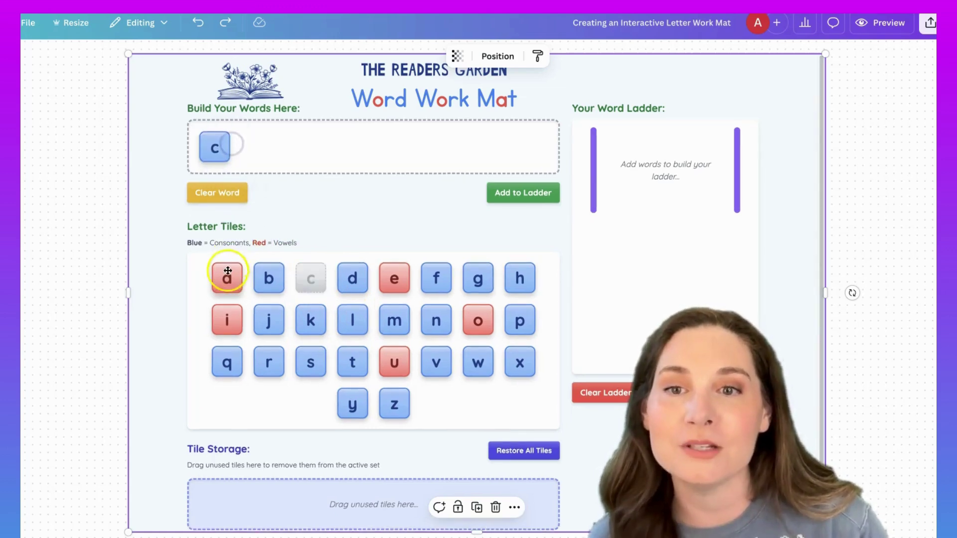
drag(228, 271, 252, 147)
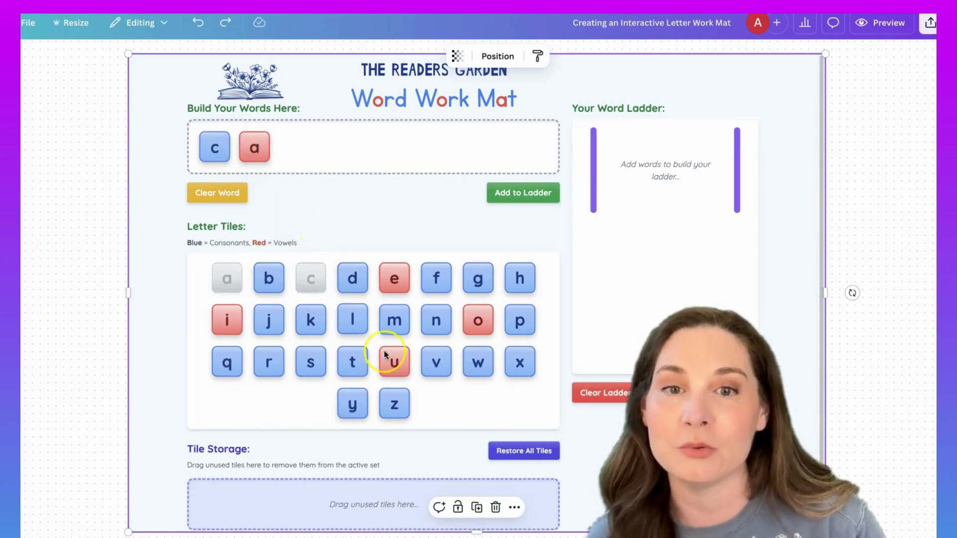
drag(357, 363, 314, 148)
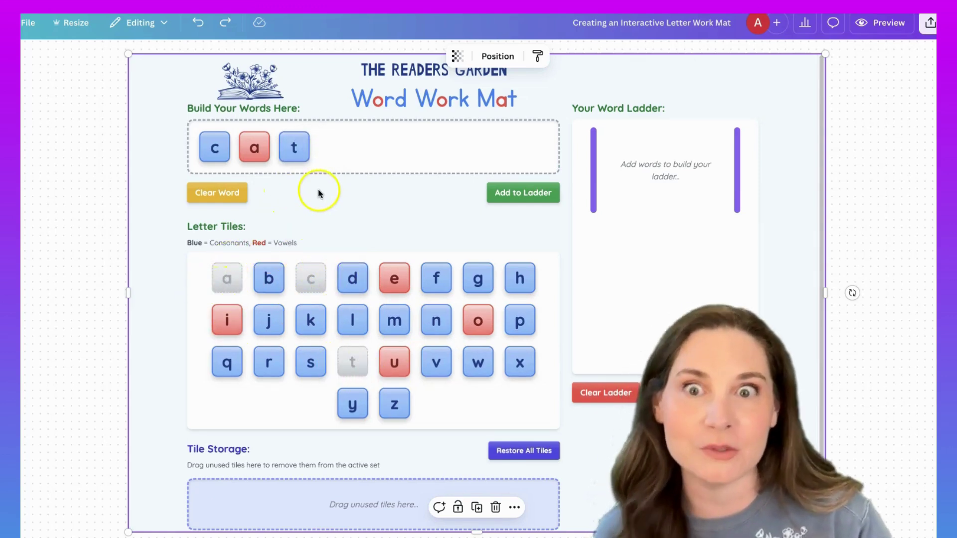
click(525, 197)
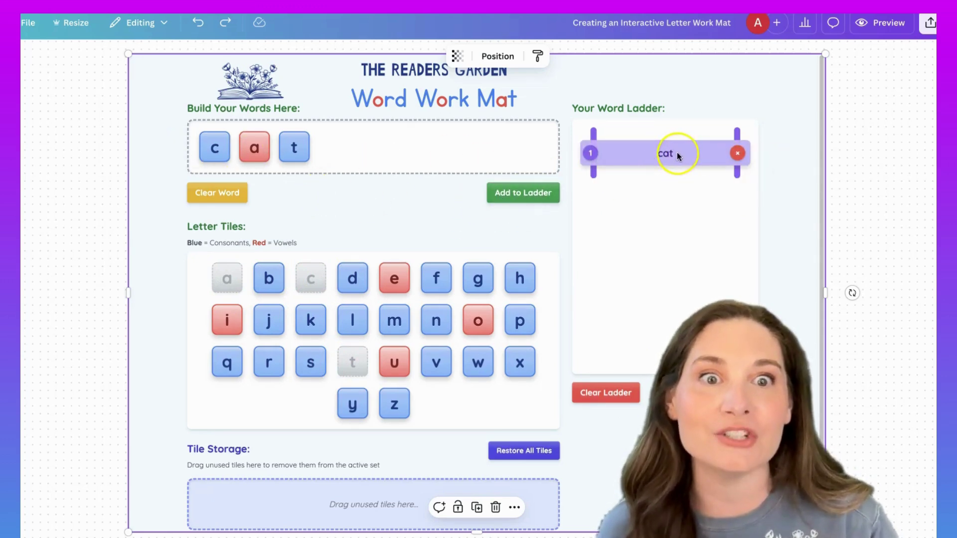
click(210, 144)
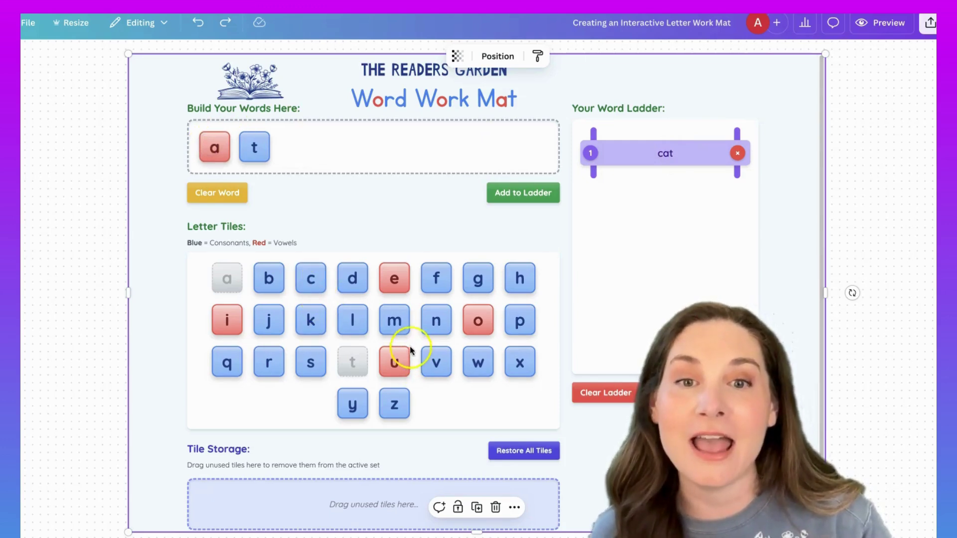
- Put b before 'at' to make 'bat', add it to the ladder, then remove the t
drag(269, 277, 151, 140)
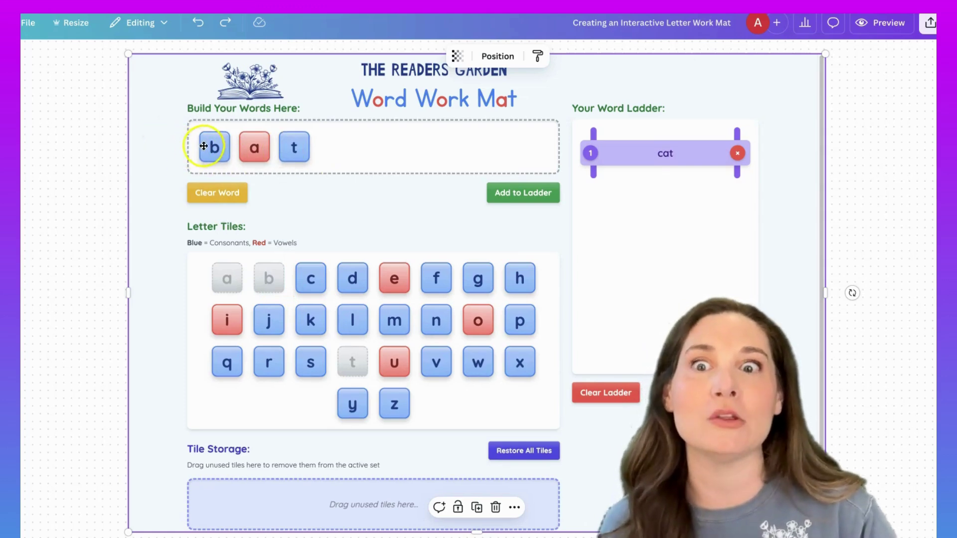
click(497, 199)
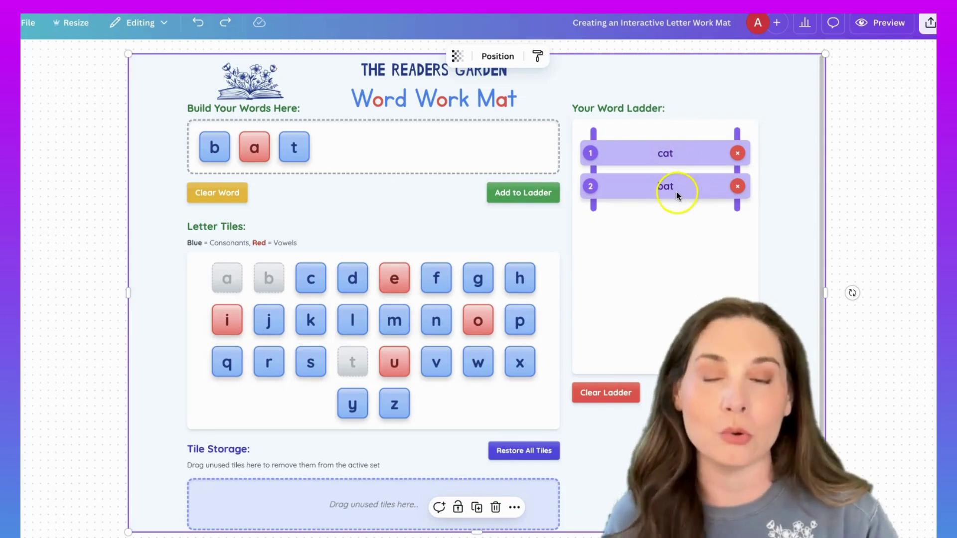
click(300, 148)
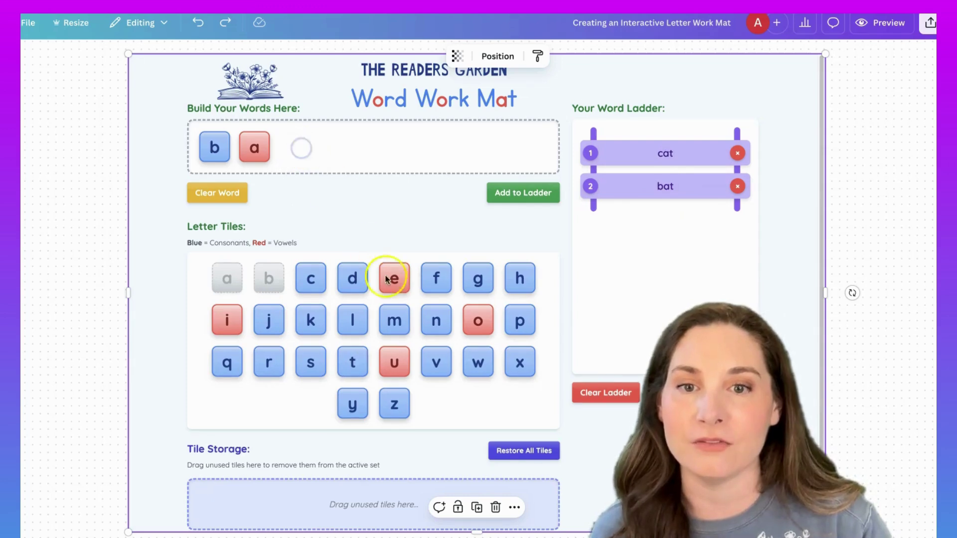
- Add g to make 'bag', add it to the ladder, and clear the building area
drag(493, 276, 304, 152)
click(532, 191)
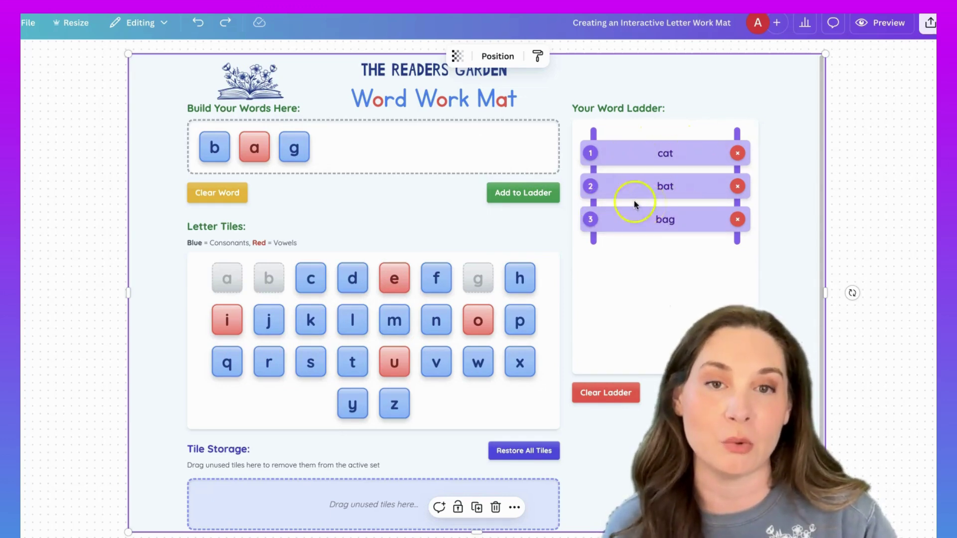
click(209, 193)
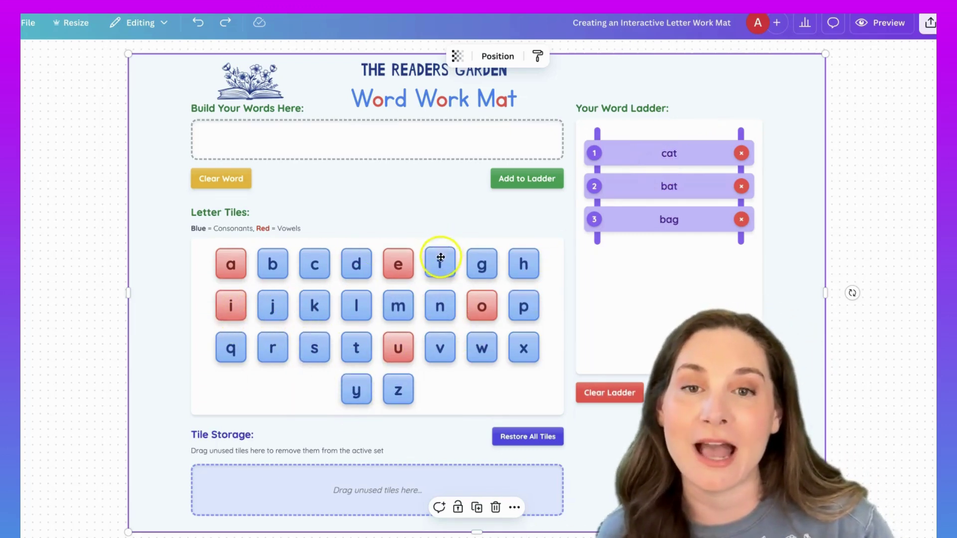
- Move the unused e, z and w tiles into Tile Storage
drag(401, 264, 298, 485)
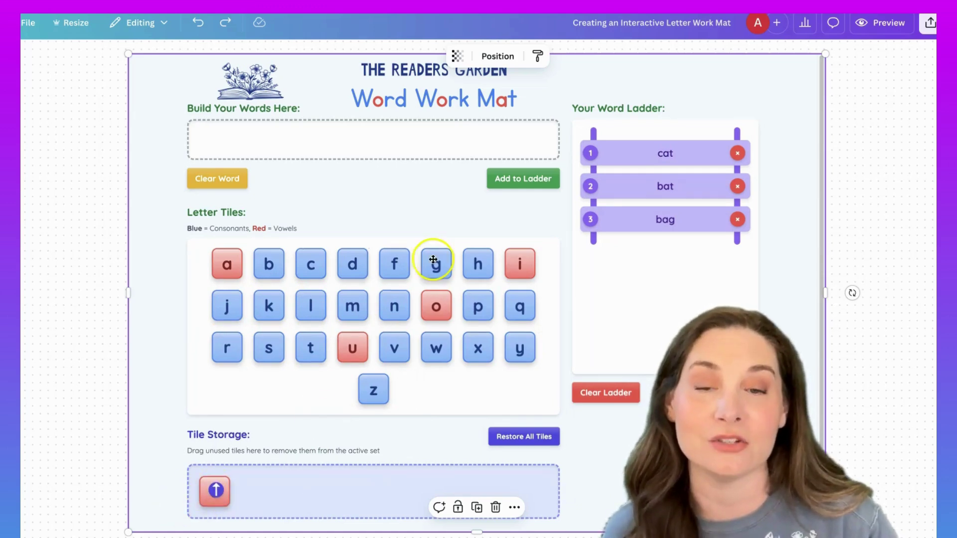
drag(373, 387, 306, 491)
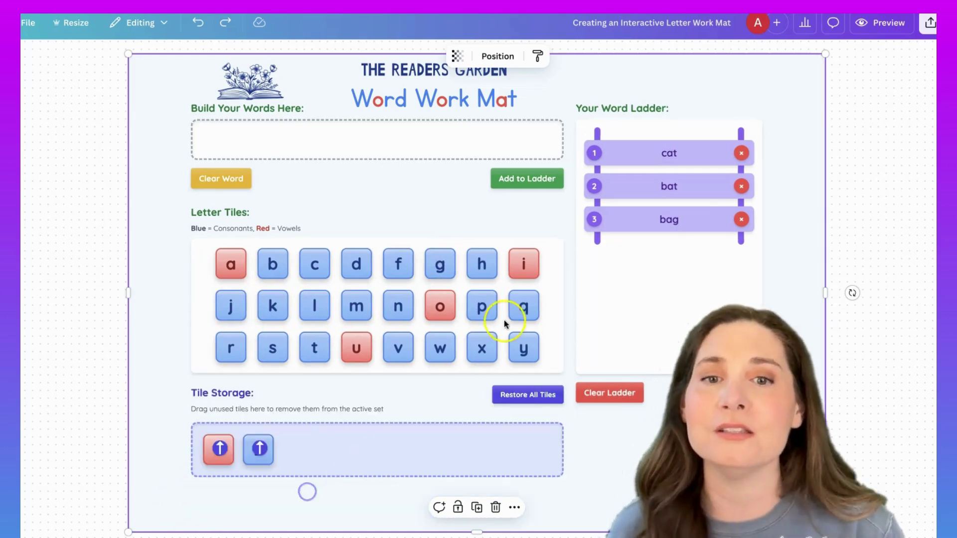
drag(447, 355, 447, 355)
drag(382, 463, 380, 470)
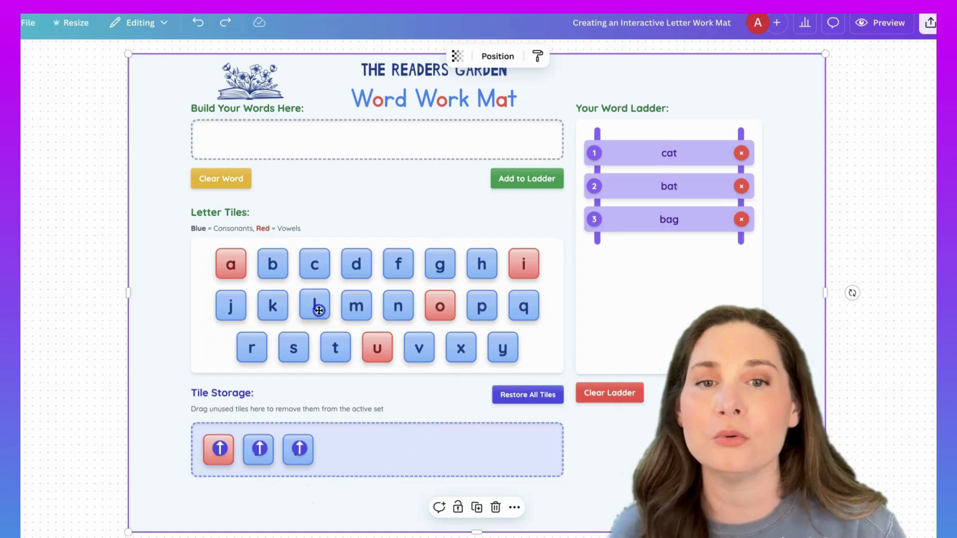
- Store the l tile, return it to the grid, then restore all stored tiles
drag(314, 305, 340, 456)
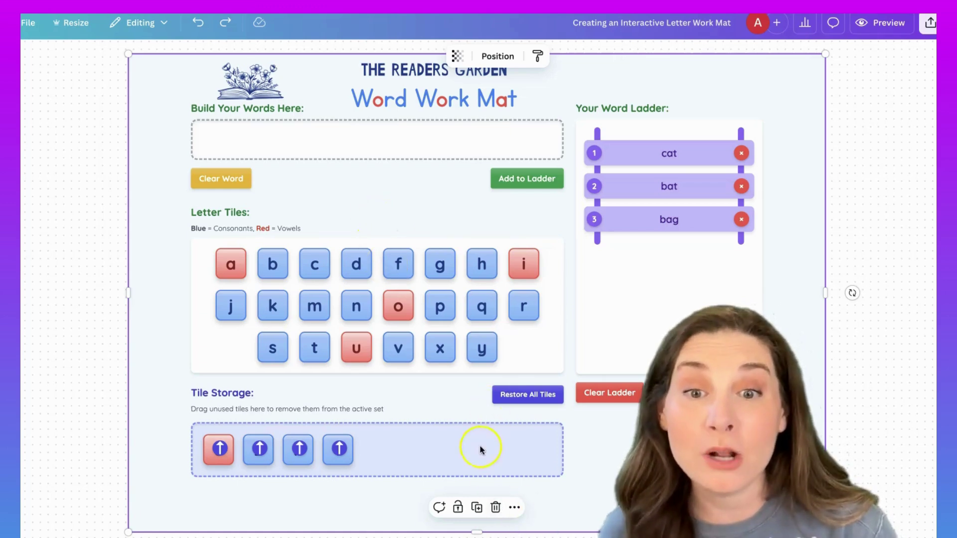
click(341, 450)
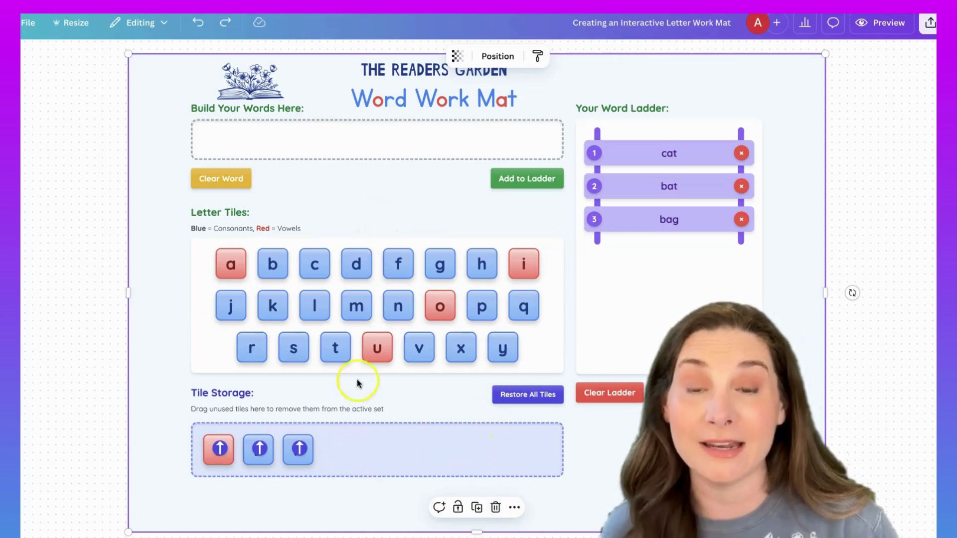
click(552, 392)
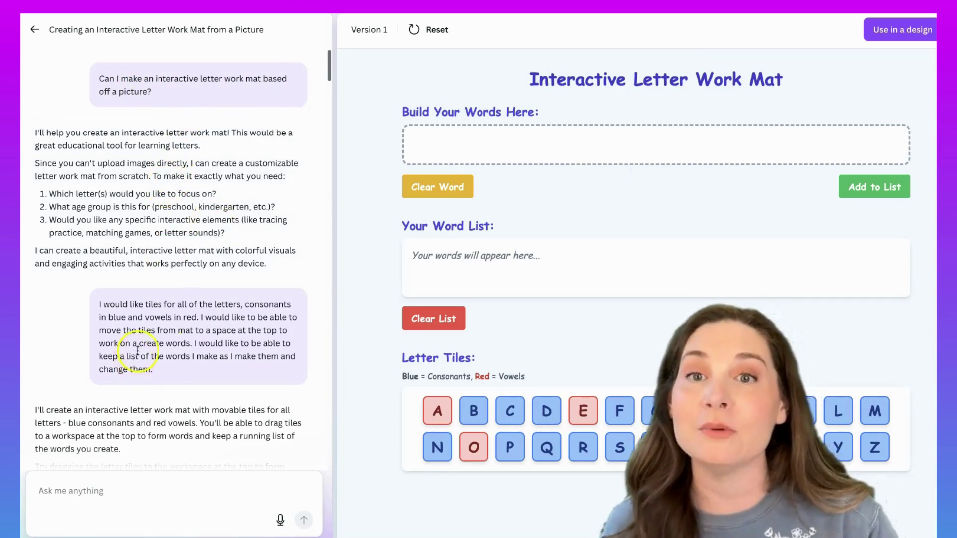
- Preview Versions 2, 3, 5, 7 and 9 of the work mat in the chat
drag(329, 70, 324, 107)
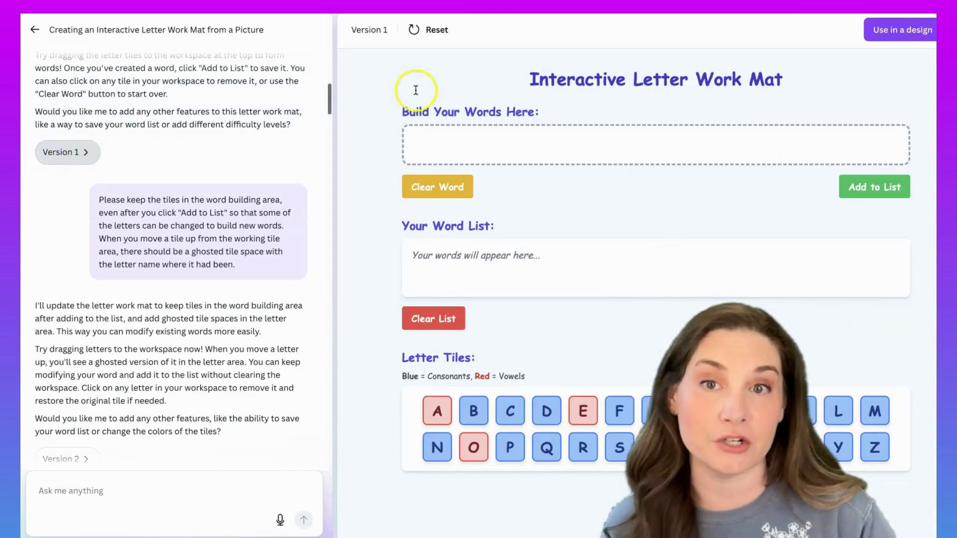
drag(330, 96, 325, 121)
click(65, 181)
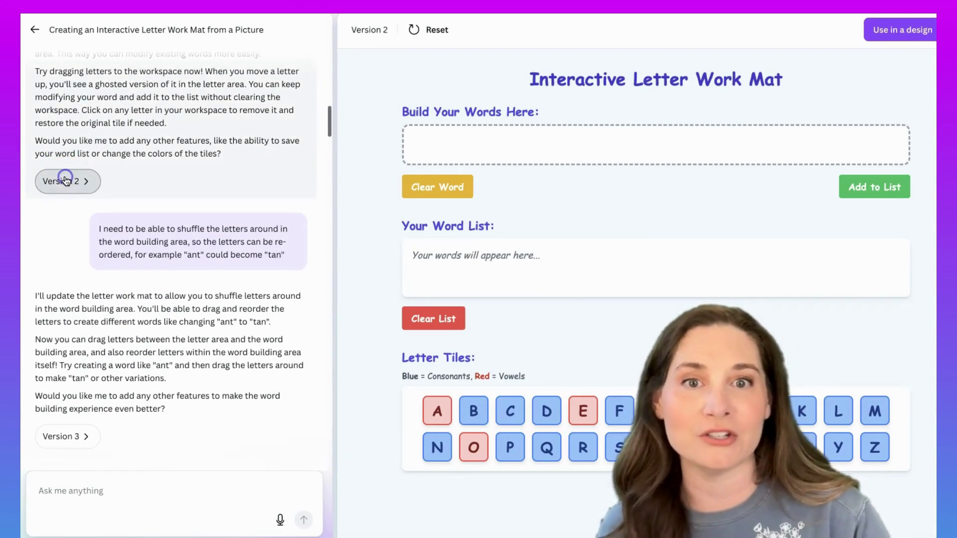
drag(324, 121, 328, 215)
click(65, 122)
click(71, 183)
click(39, 237)
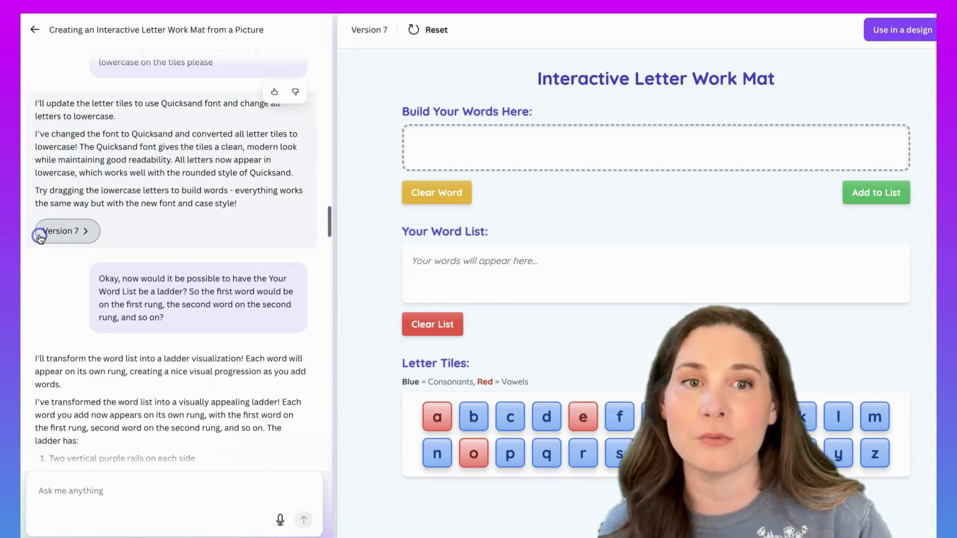
drag(325, 224, 316, 285)
click(86, 223)
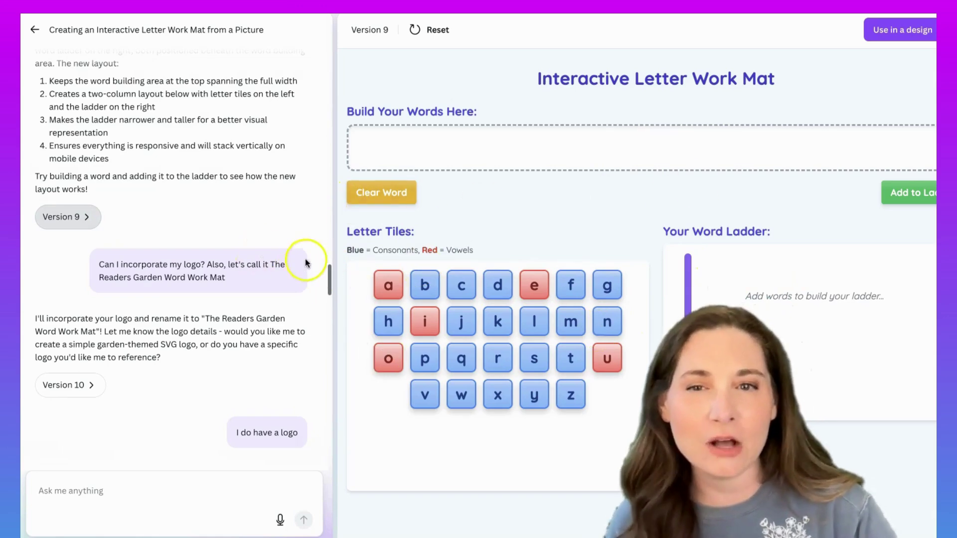
- Preview Versions 11, 12 and 13, ending on the Word Work Mat with Tile Storage
drag(330, 278, 327, 323)
click(69, 294)
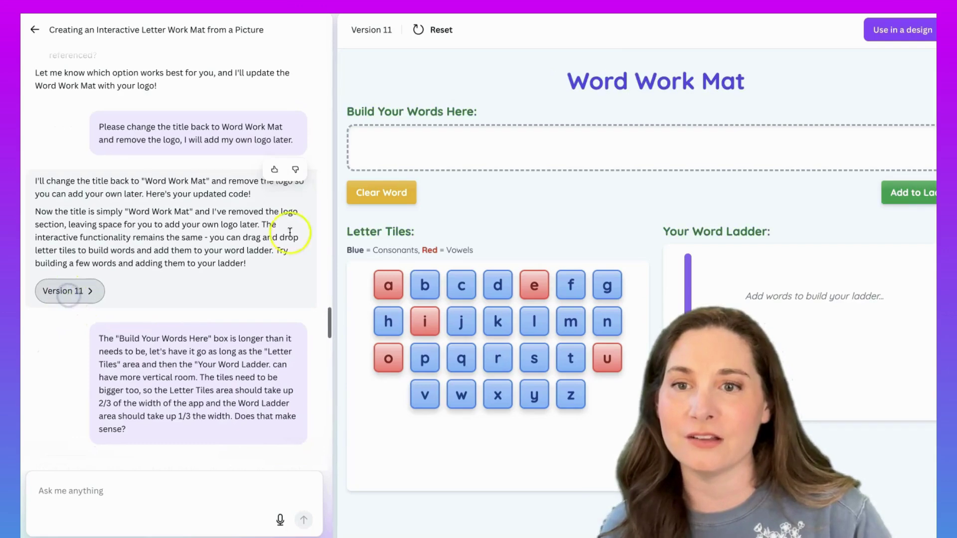
drag(331, 319, 321, 371)
click(86, 131)
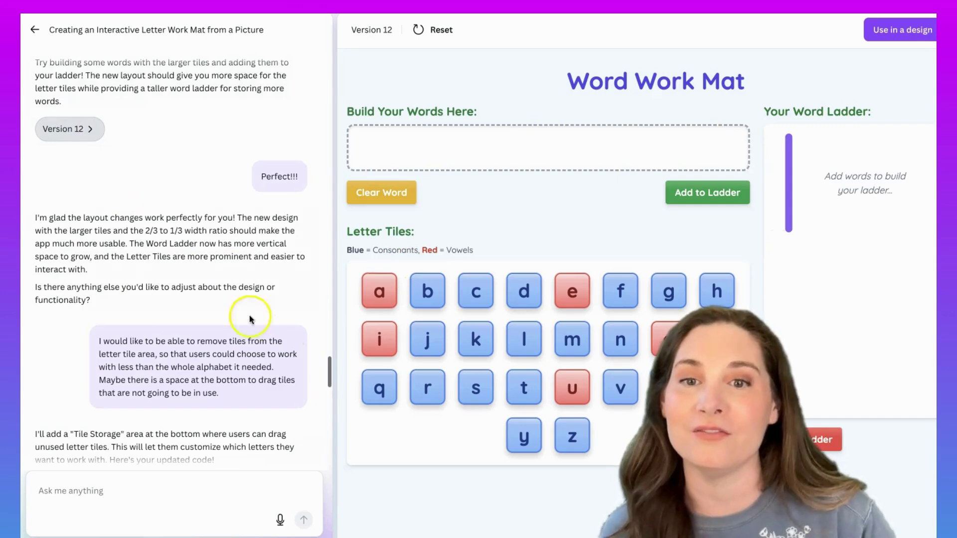
drag(330, 369, 327, 424)
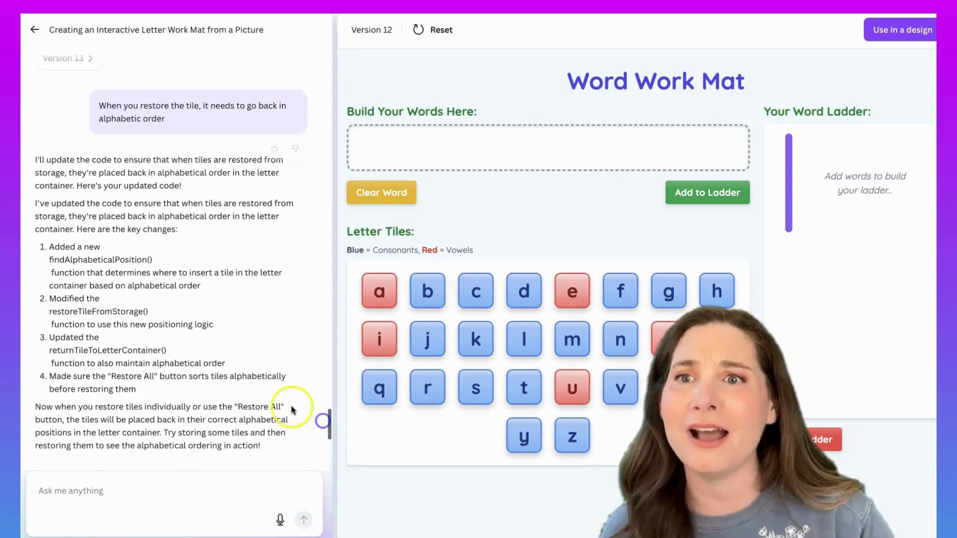
click(79, 60)
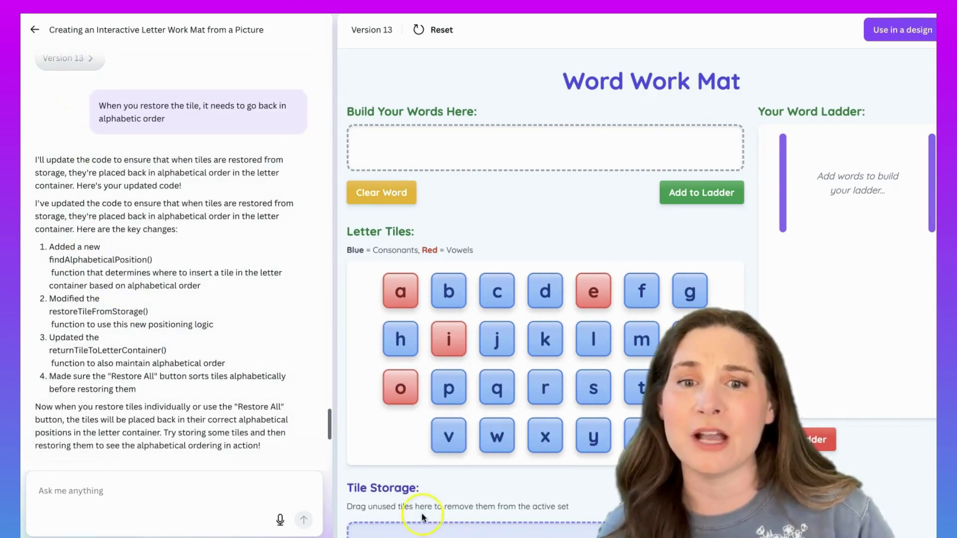